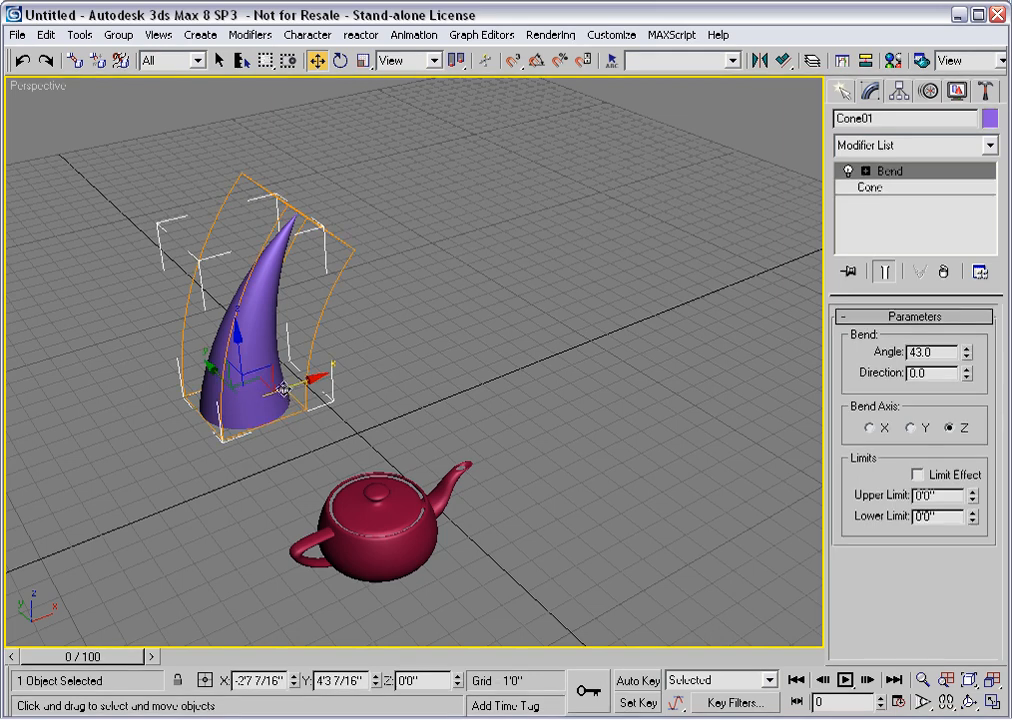
Clone the bent purple cone as a single Reference placed along X behind the teapot.
{"action": "mouse_move", "coordinate": [282, 388]}
{"action": "left_mouse_down", "text": "shift"}
{"action": "mouse_move", "coordinate": [440, 354]}
{"action": "mouse_move", "coordinate": [487, 332]}
{"action": "left_mouse_up", "text": "shift"}
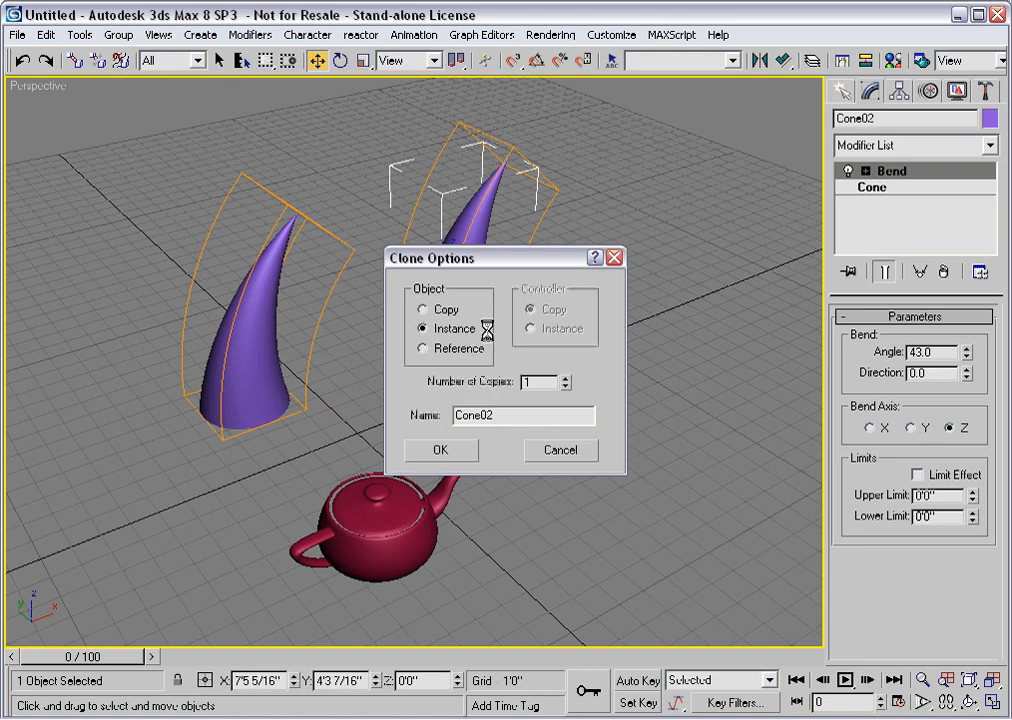
{"action": "left_click", "coordinate": [423, 349]}
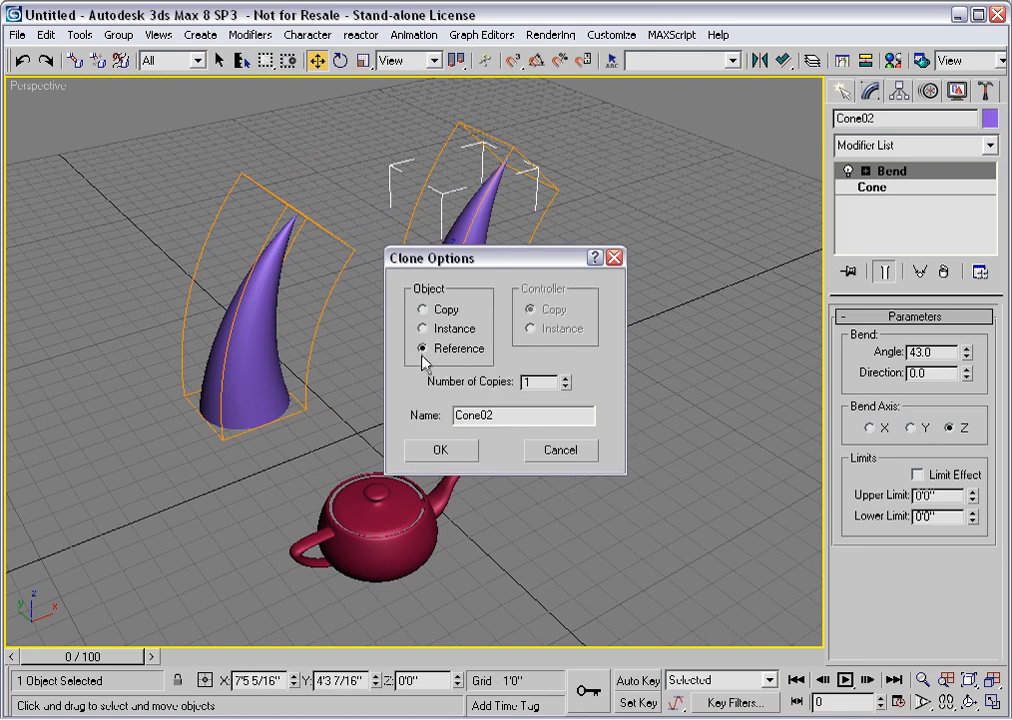
{"action": "left_click", "coordinate": [450, 460]}
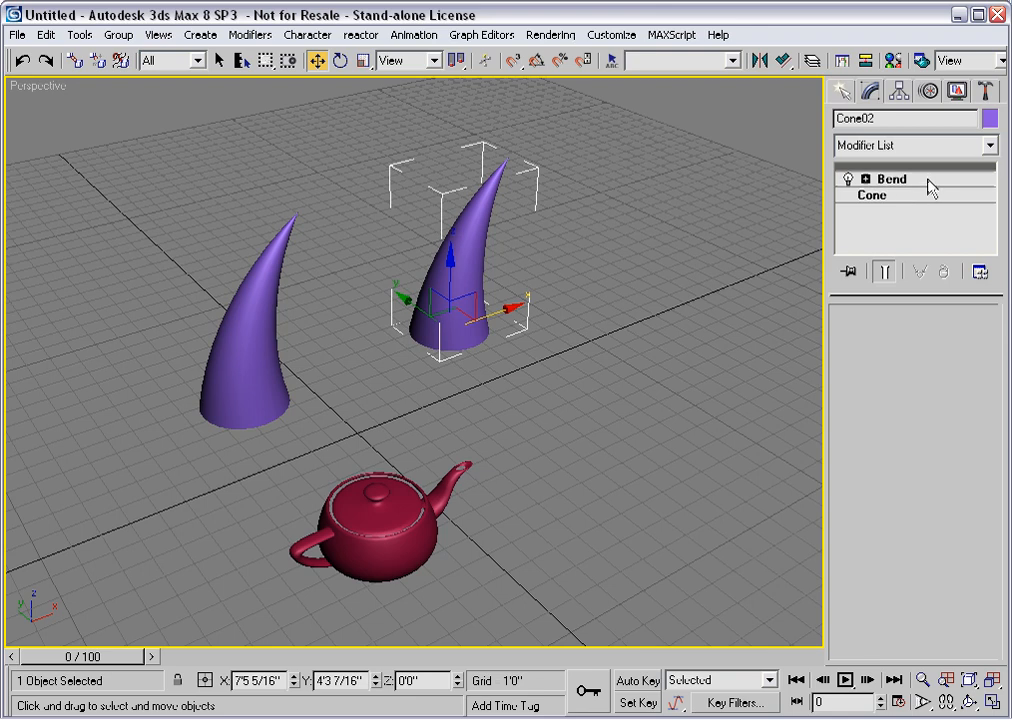
Set the shared Bend angle to -52.5 from the cloned cone and to -35.5 from the original cone.
{"action": "left_click", "coordinate": [893, 179]}
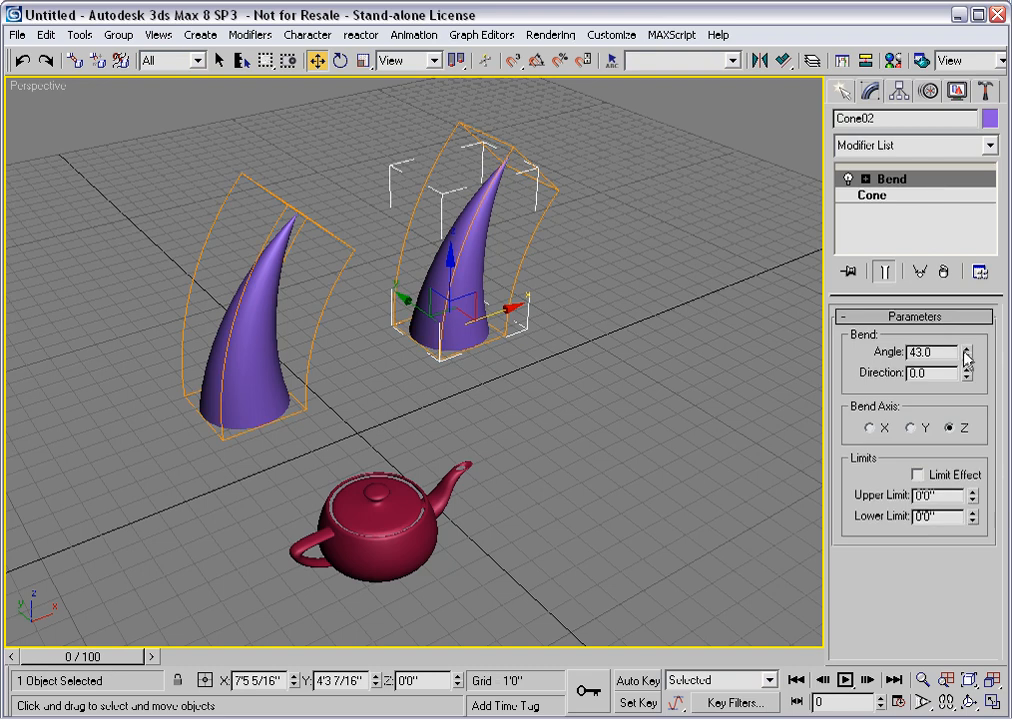
{"action": "left_click_drag", "start_coordinate": [966, 354], "coordinate": [919, 535]}
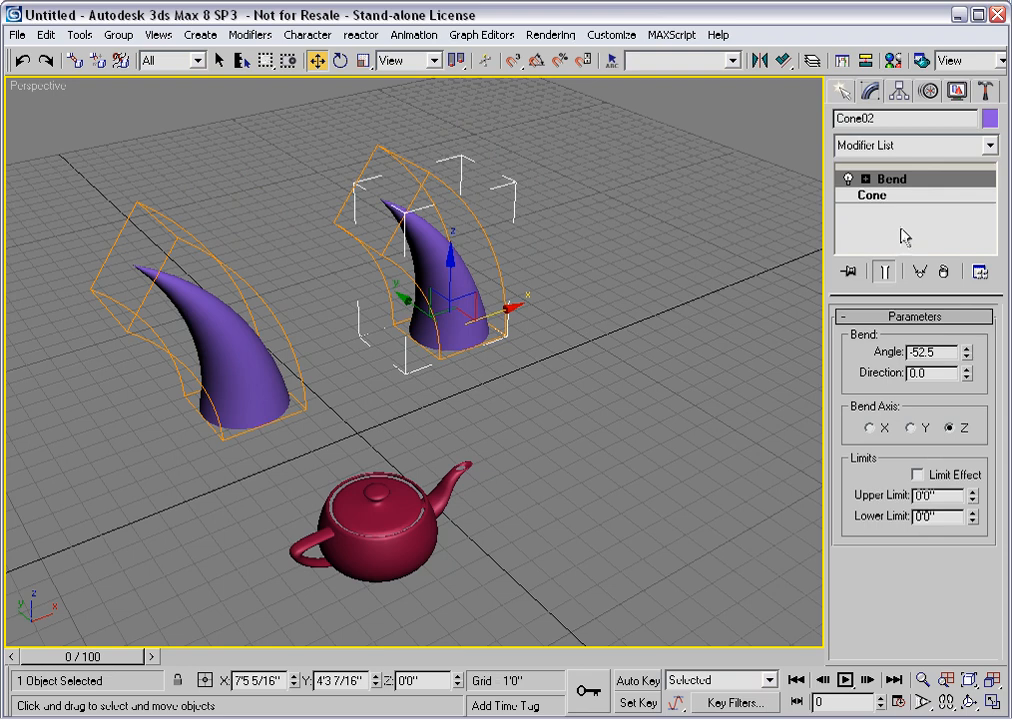
{"action": "left_click", "coordinate": [928, 176], "text": "ctrl"}
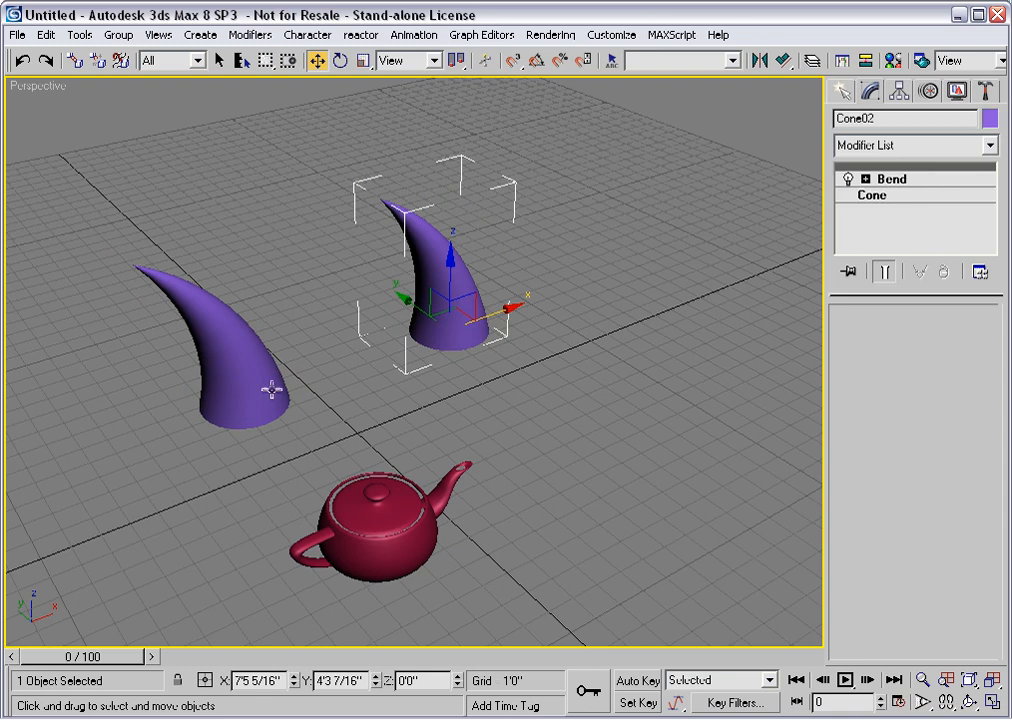
{"action": "left_click", "coordinate": [228, 373]}
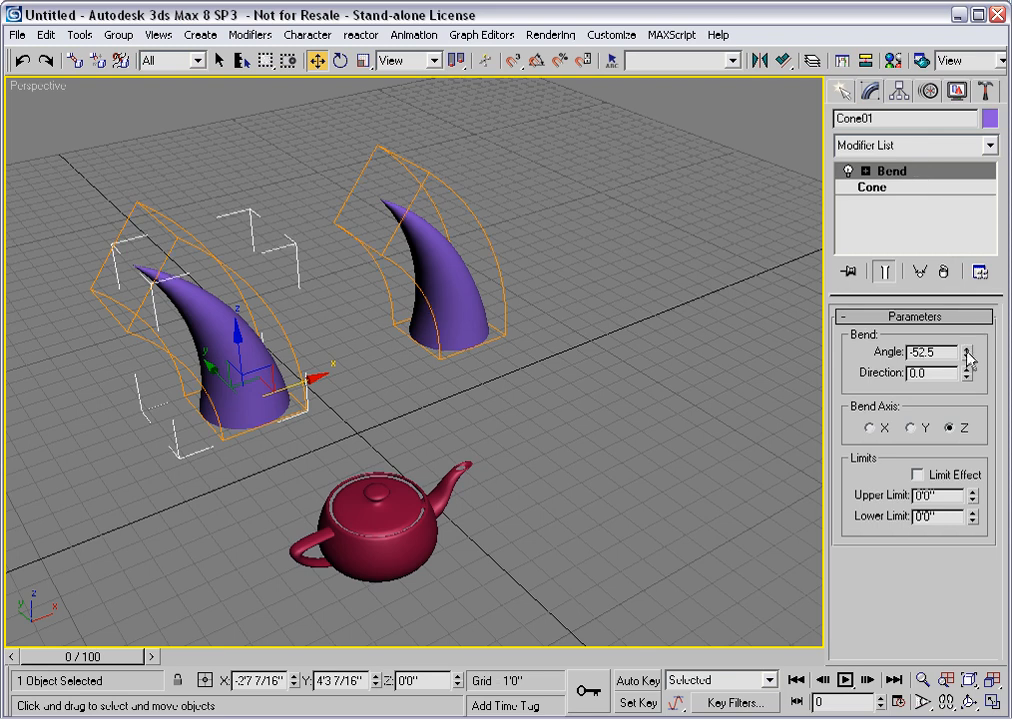
{"action": "left_click_drag", "start_coordinate": [968, 357], "coordinate": [967, 316]}
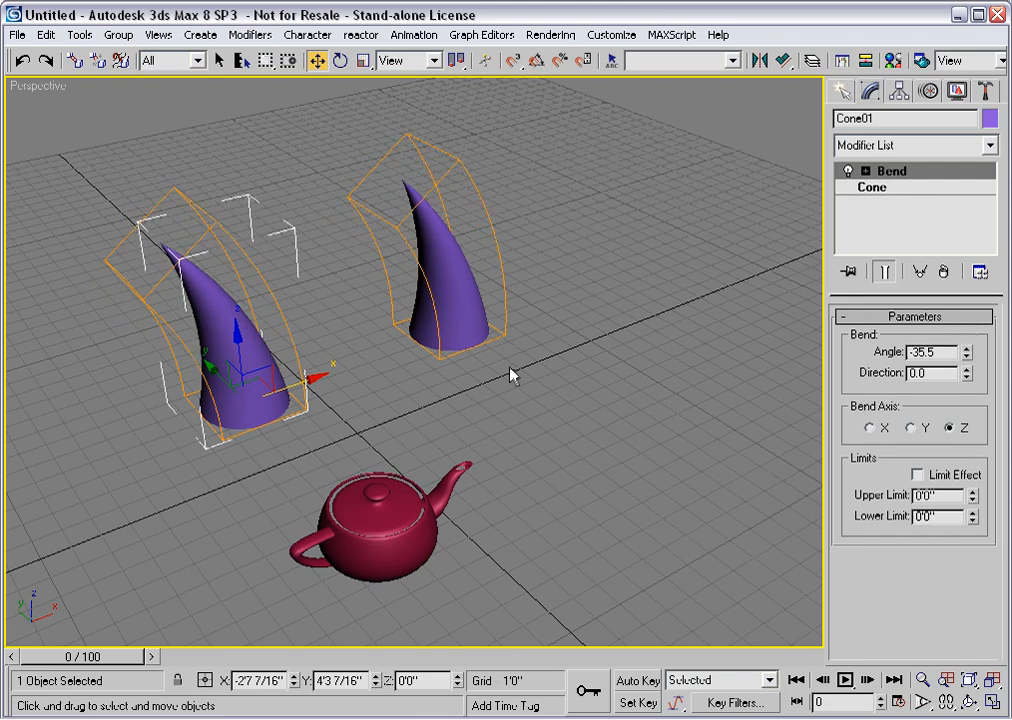
Add a Twist modifier above the reference line on the cloned cone and set its angle to 89.5.
{"action": "left_click", "coordinate": [440, 258]}
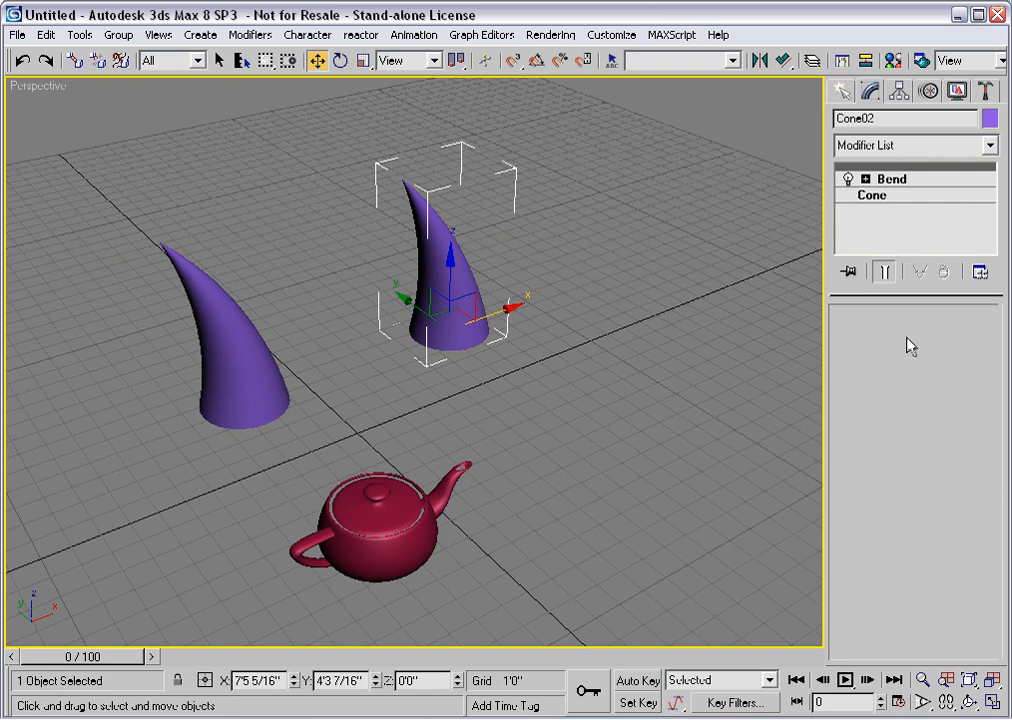
{"action": "left_click", "coordinate": [990, 146]}
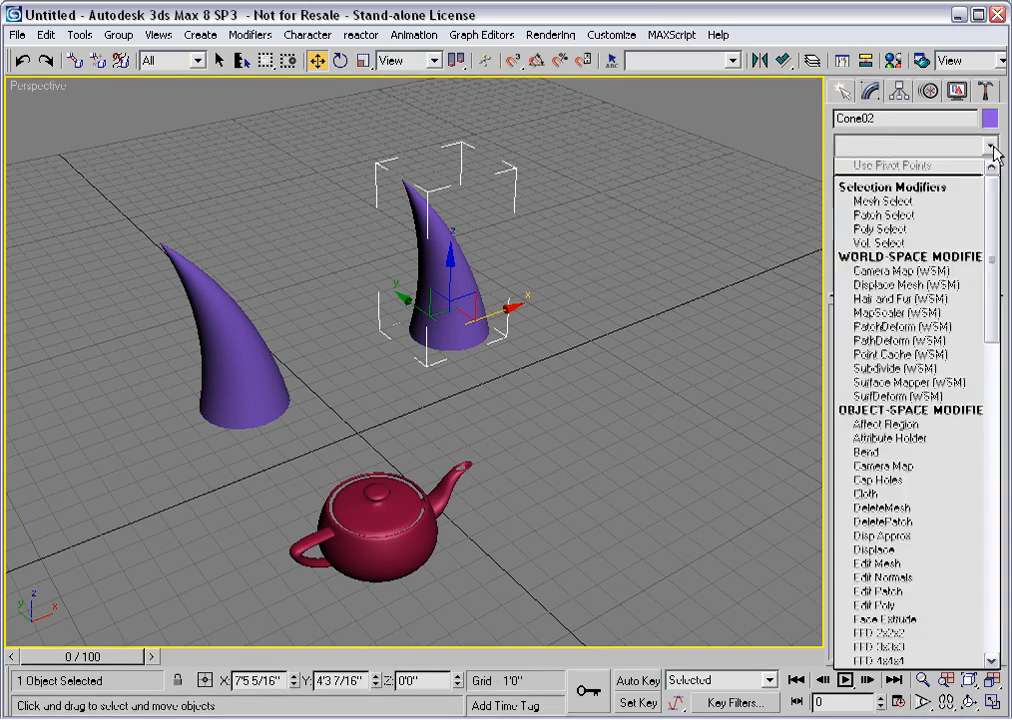
{"action": "left_click_drag", "start_coordinate": [989, 196], "coordinate": [993, 507]}
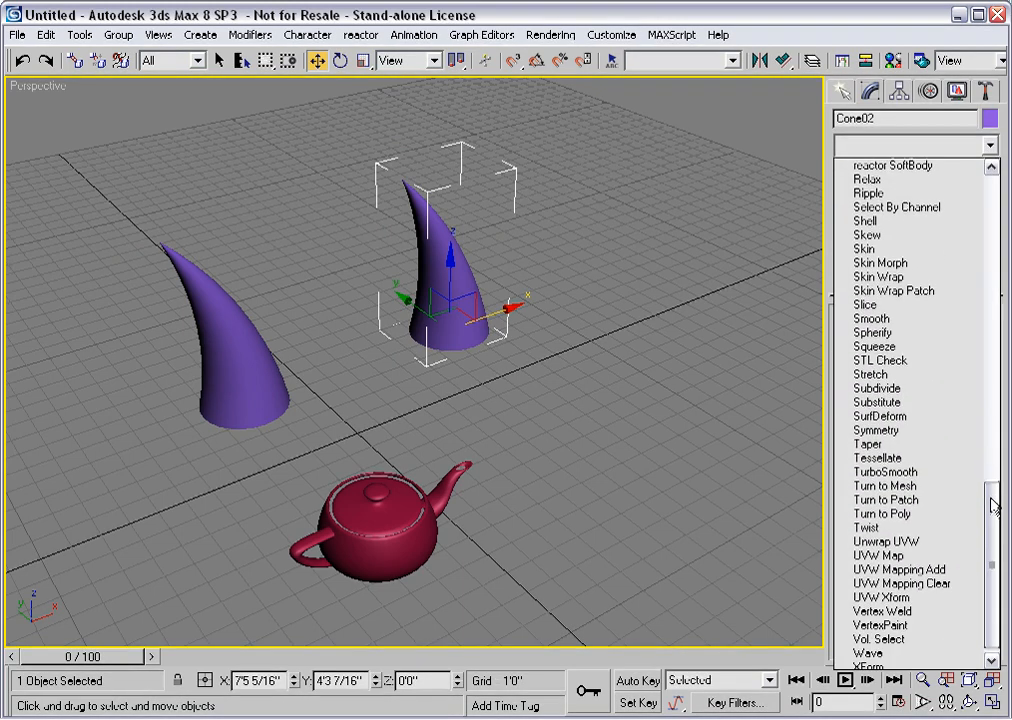
{"action": "left_click", "coordinate": [877, 528]}
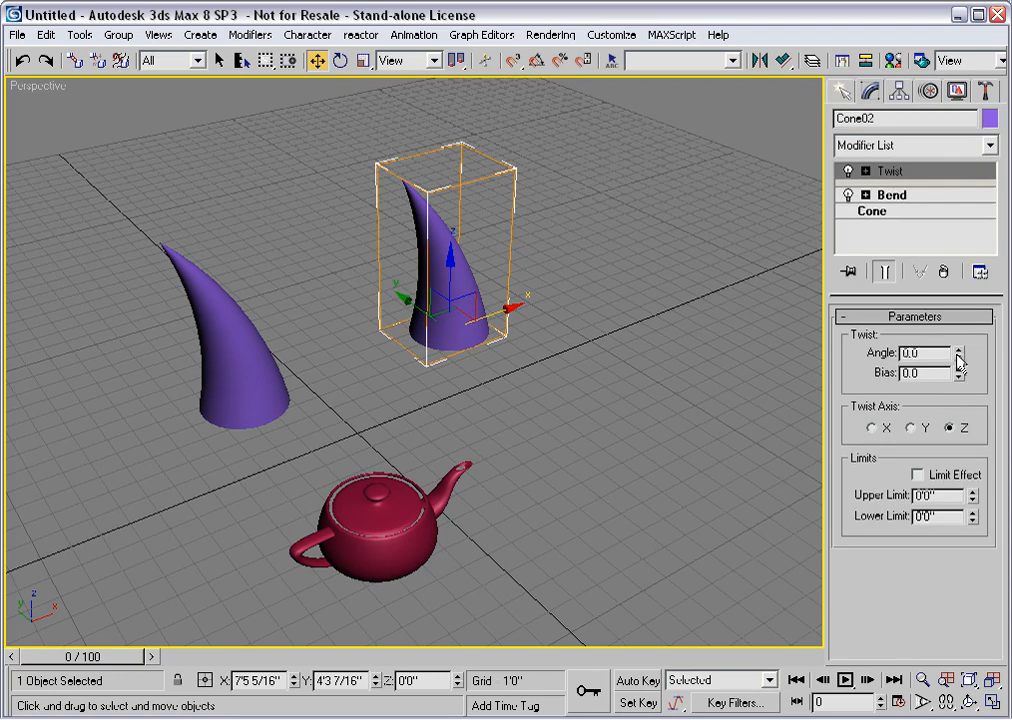
{"action": "left_click_drag", "start_coordinate": [957, 360], "coordinate": [951, 169]}
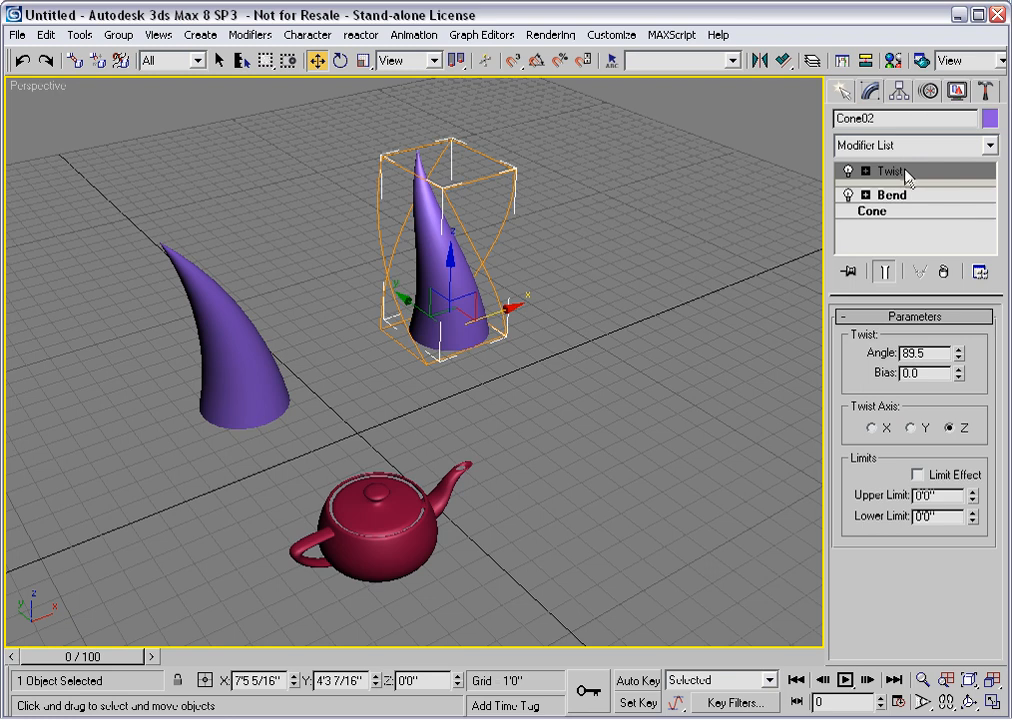
Move the cloned cone's Twist below the reference line and return it above the line.
{"action": "left_click_drag", "start_coordinate": [908, 176], "coordinate": [910, 198]}
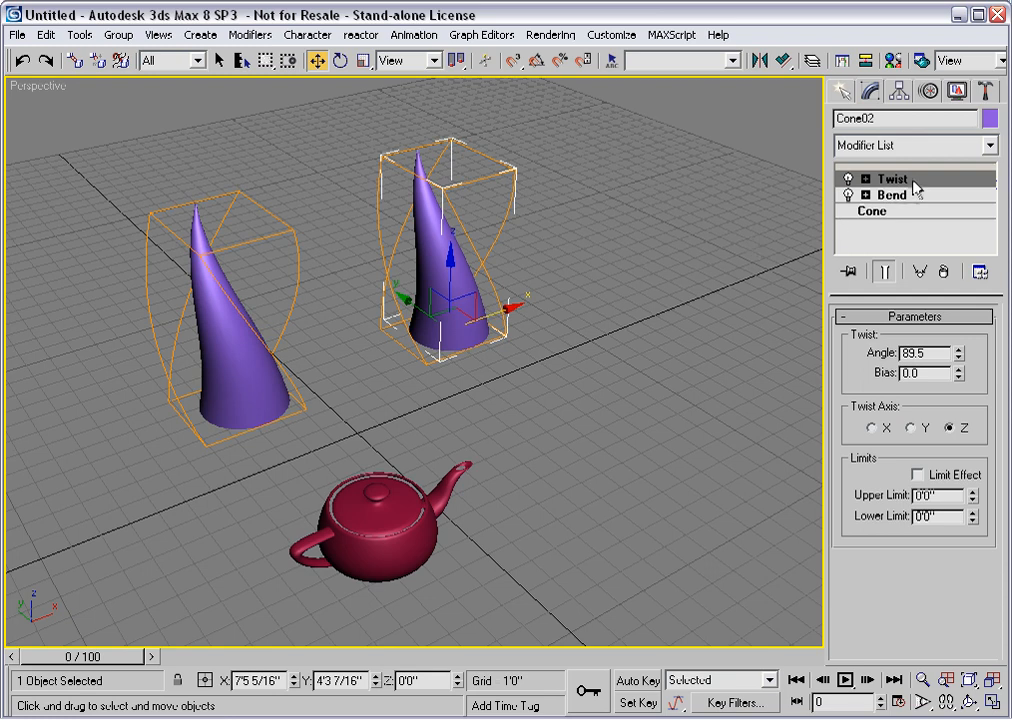
{"action": "left_click_drag", "start_coordinate": [908, 183], "coordinate": [903, 169]}
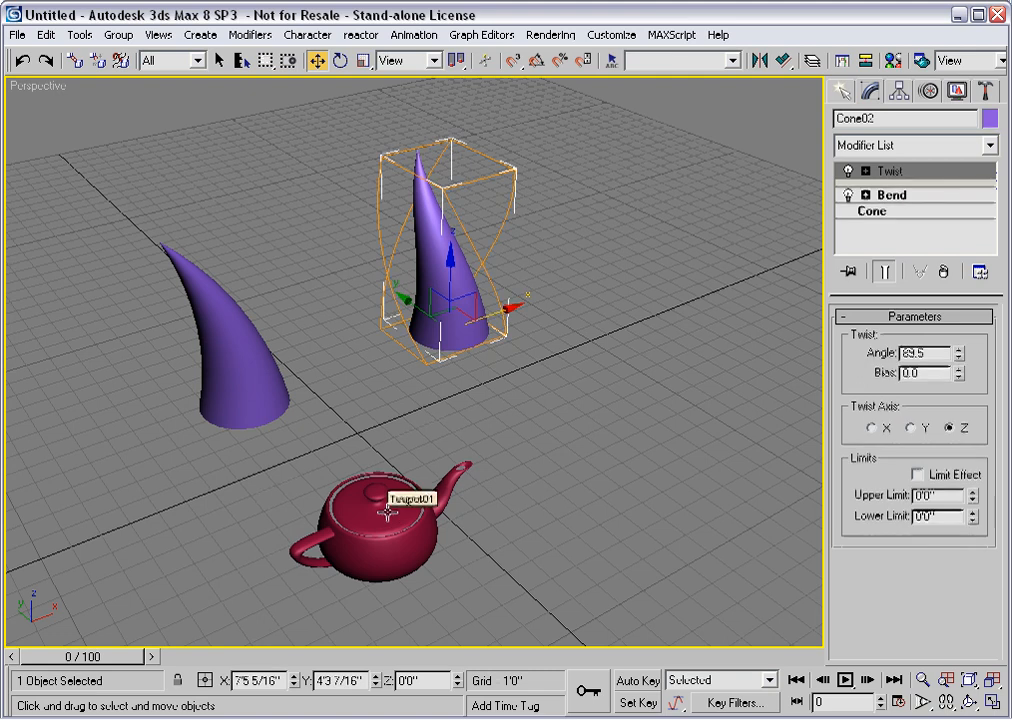
Copy the teapot's Taper, paste it as an instance above the cloned cone's Twist, and set its amount to 0.46.
{"action": "left_click", "coordinate": [432, 490]}
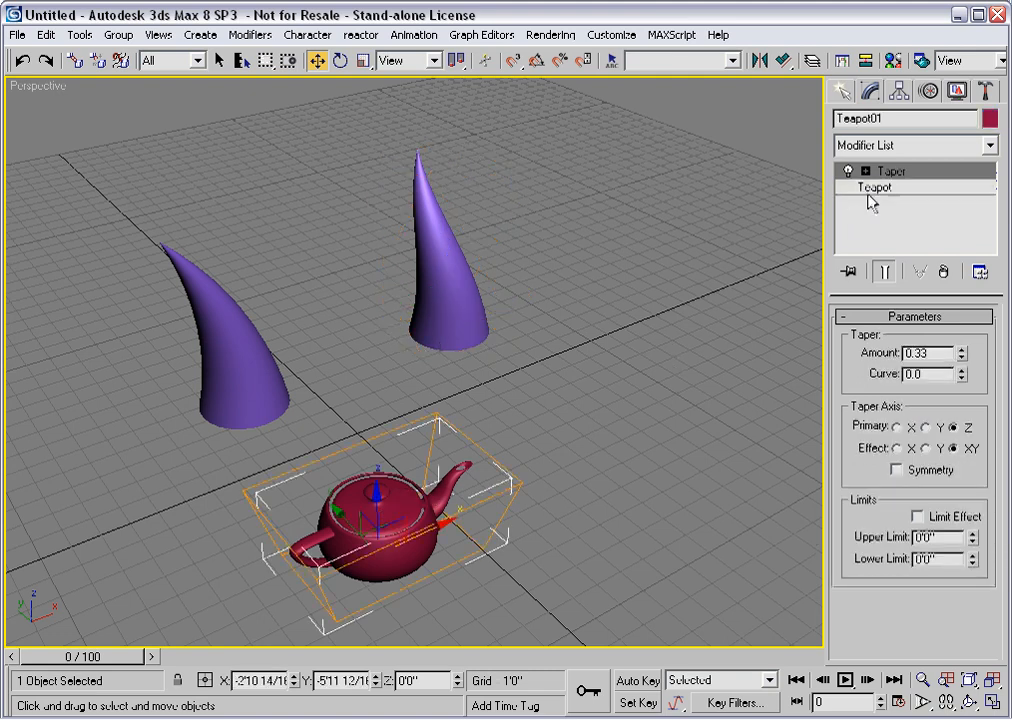
{"action": "right_click", "coordinate": [913, 175]}
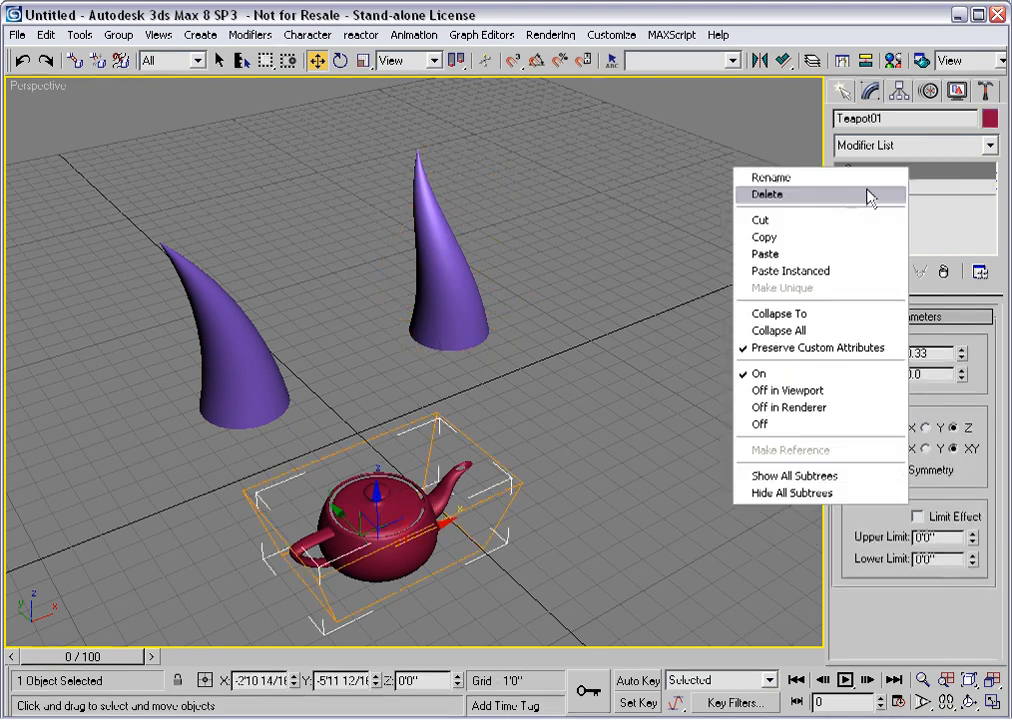
{"action": "left_click", "coordinate": [795, 238]}
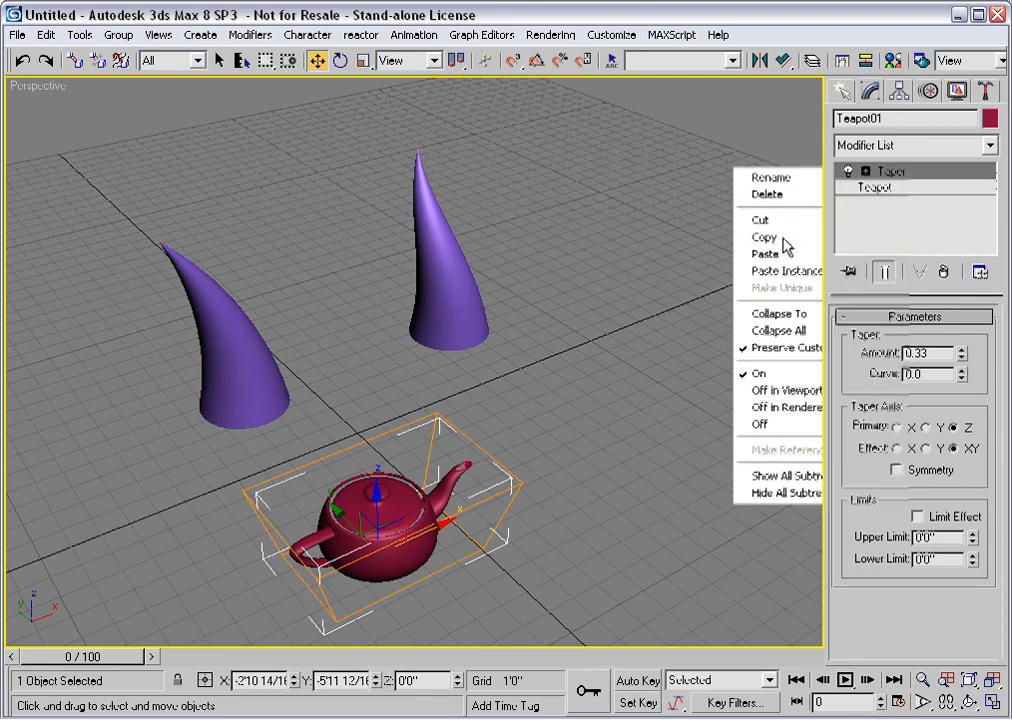
{"action": "left_click", "coordinate": [452, 271]}
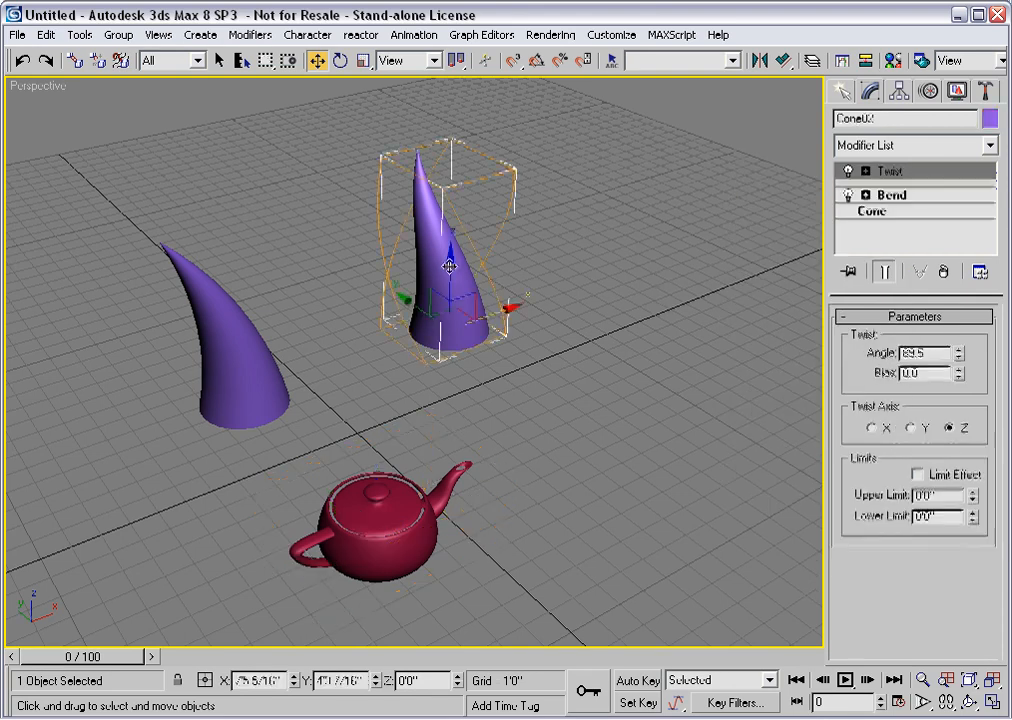
{"action": "right_click", "coordinate": [923, 174]}
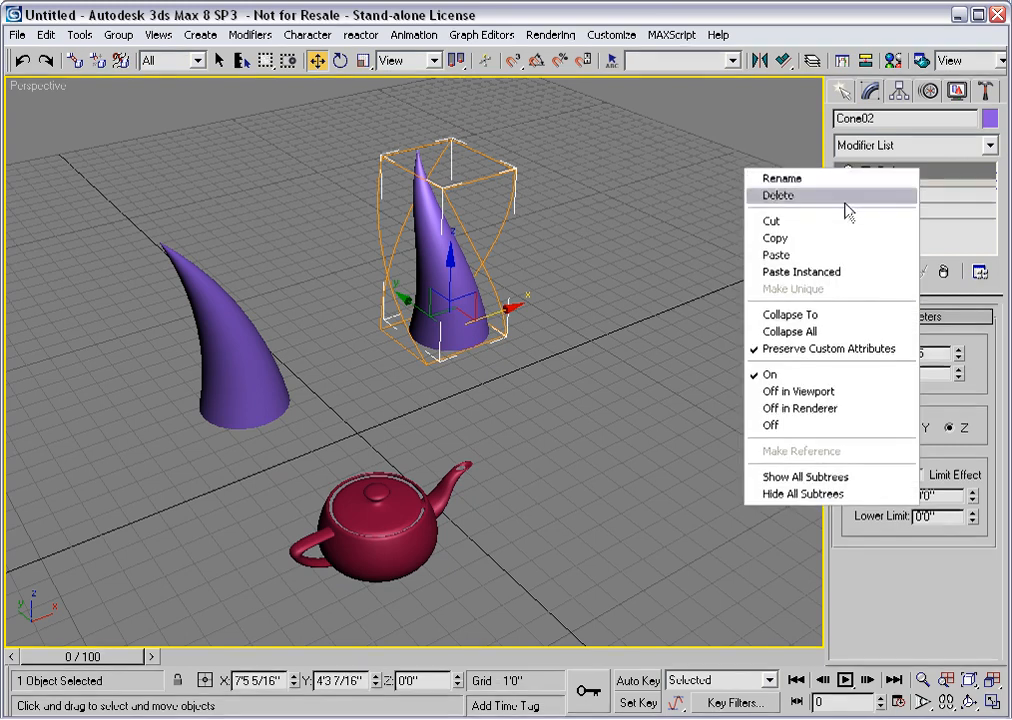
{"action": "left_click", "coordinate": [850, 272]}
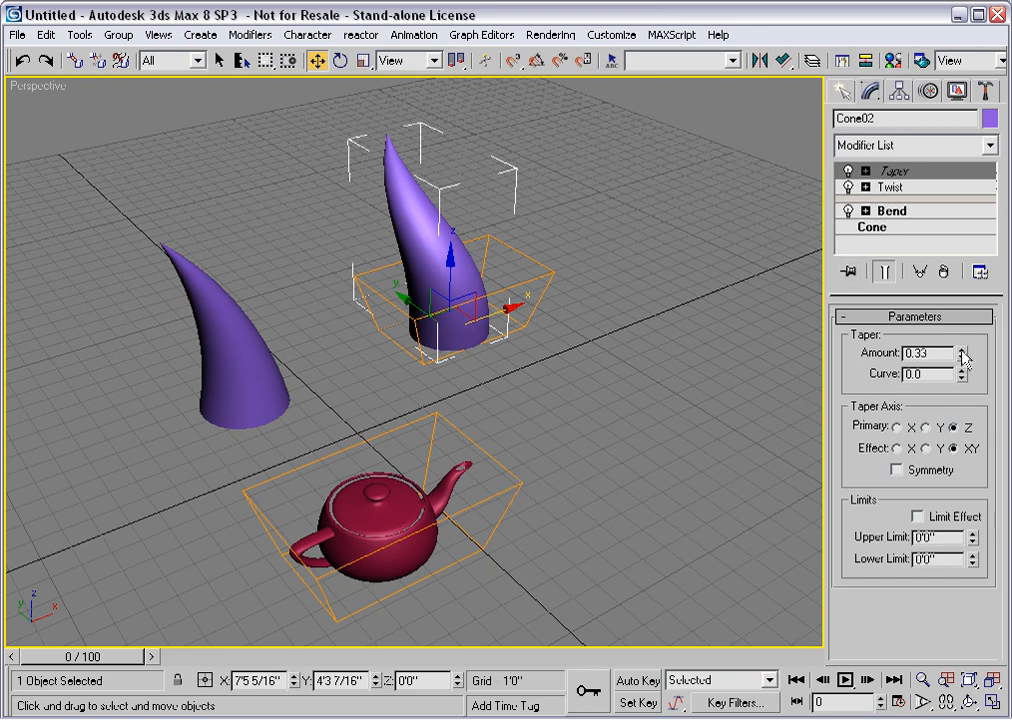
{"action": "mouse_move", "coordinate": [963, 357]}
{"action": "left_mouse_down"}
{"action": "mouse_move", "coordinate": [960, 378]}
{"action": "mouse_move", "coordinate": [959, 340]}
{"action": "left_mouse_up"}
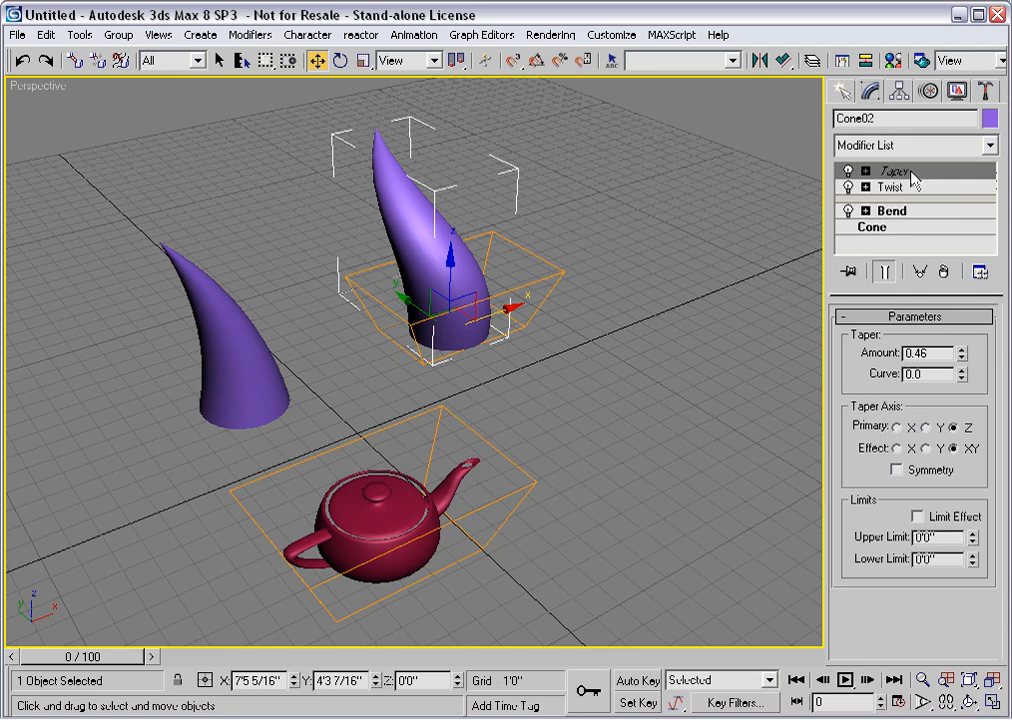
Move the instanced Taper below the reference line, directly above Bend, and set its amount to 0.35.
{"action": "left_click_drag", "start_coordinate": [912, 176], "coordinate": [922, 218]}
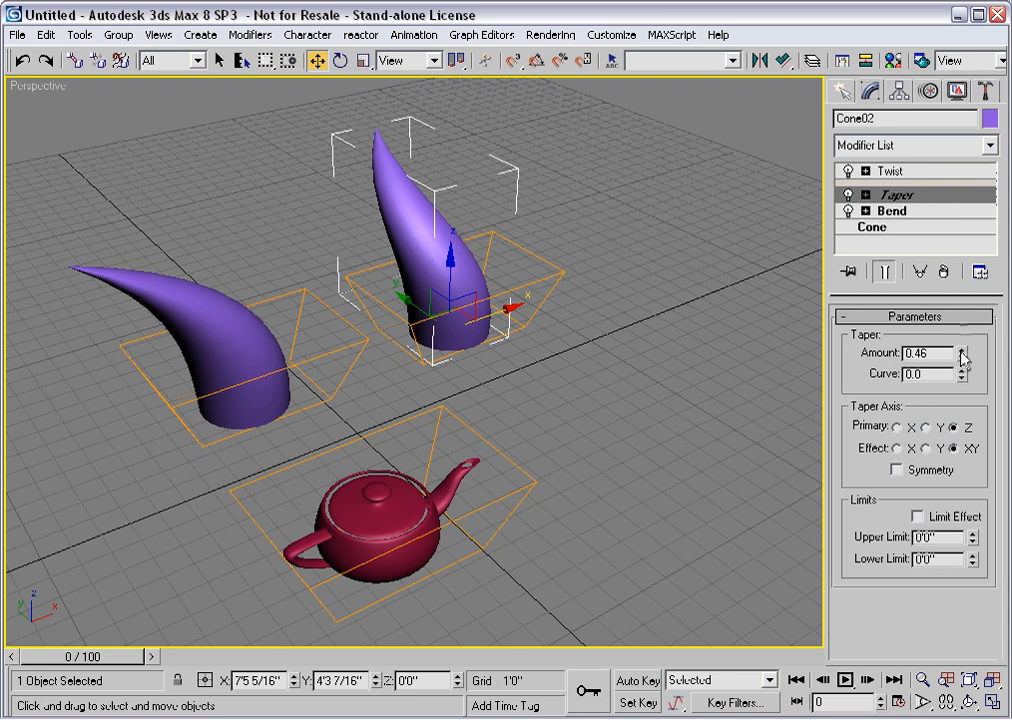
{"action": "mouse_move", "coordinate": [963, 356]}
{"action": "left_mouse_down"}
{"action": "mouse_move", "coordinate": [958, 318]}
{"action": "mouse_move", "coordinate": [958, 356]}
{"action": "left_mouse_up"}
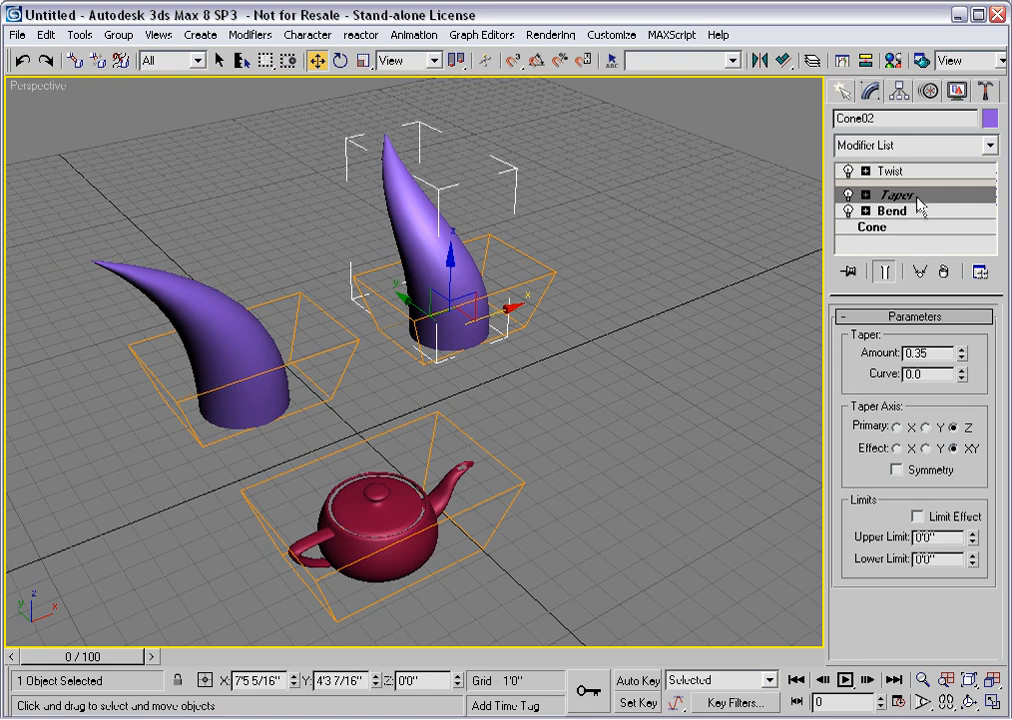
Make the cones' Taper unique from the teapot's and set its amount to 0.07.
{"action": "left_click", "coordinate": [920, 273]}
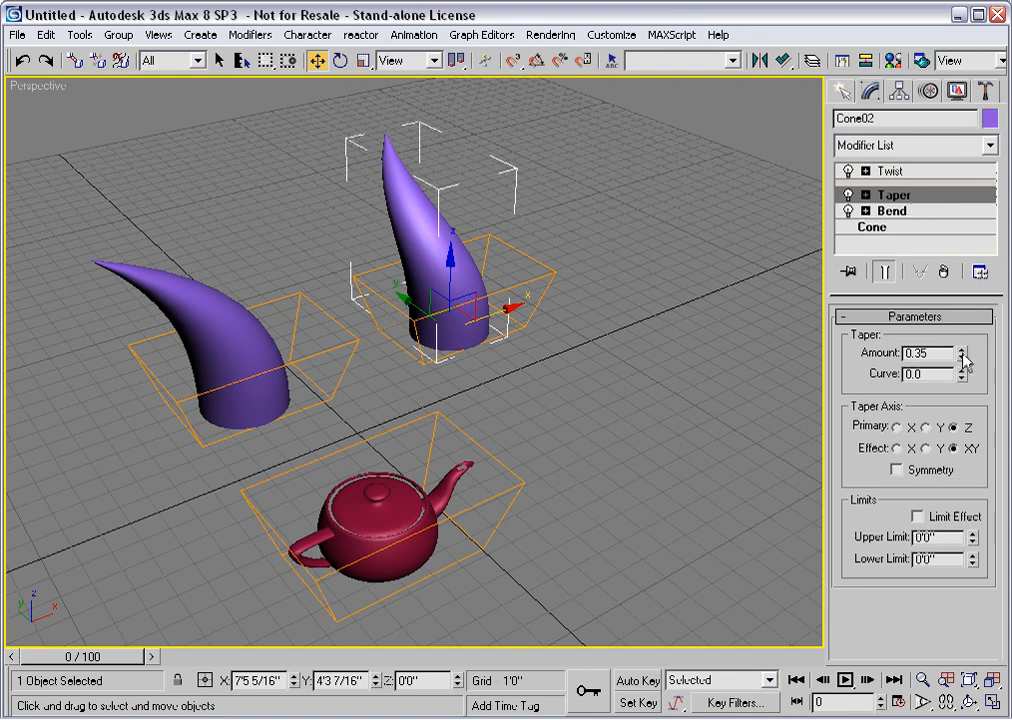
{"action": "mouse_move", "coordinate": [963, 356]}
{"action": "left_mouse_down"}
{"action": "mouse_move", "coordinate": [951, 314]}
{"action": "mouse_move", "coordinate": [953, 377]}
{"action": "left_mouse_up"}
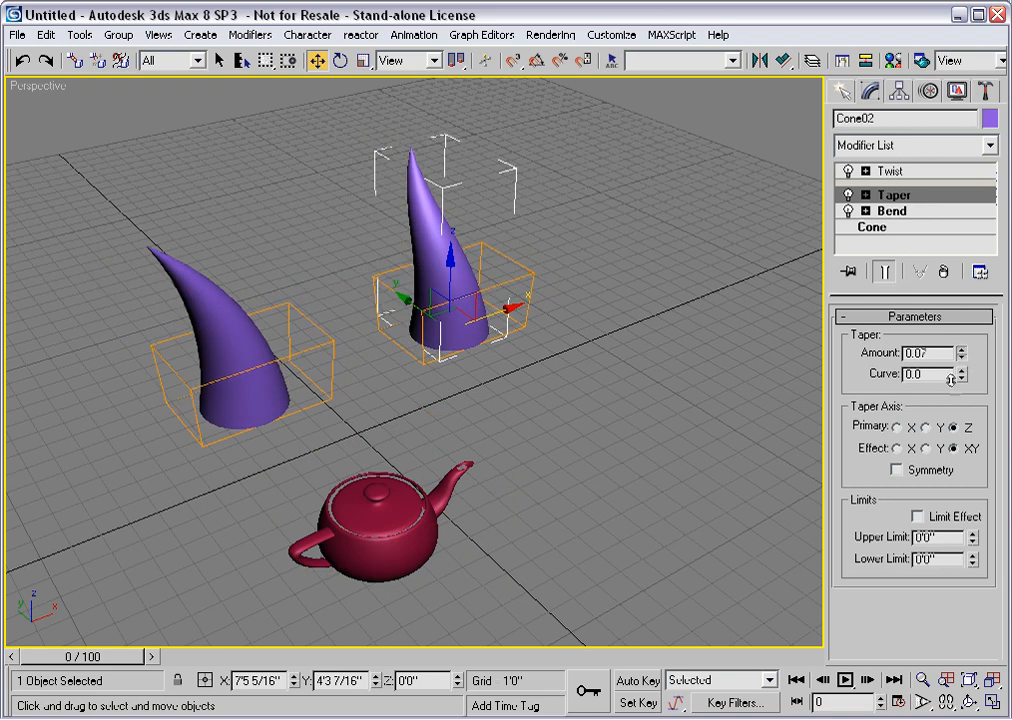
Make the cloned cone's Taper unique from the original cone's and set its amount to 0.58.
{"action": "left_click", "coordinate": [900, 213]}
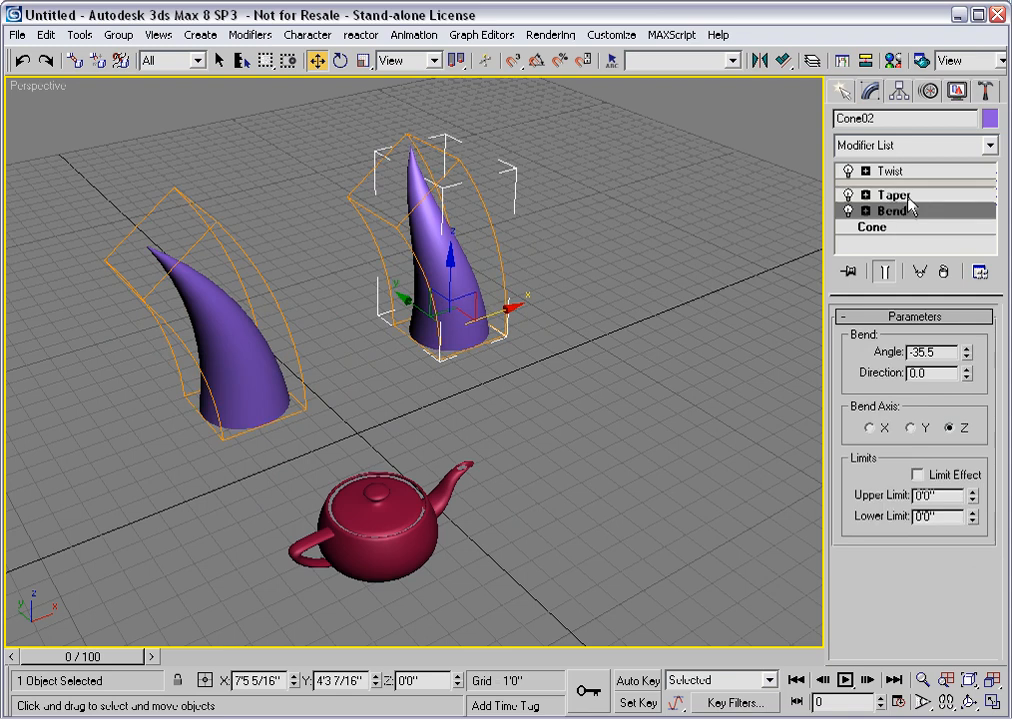
{"action": "left_click", "coordinate": [909, 201]}
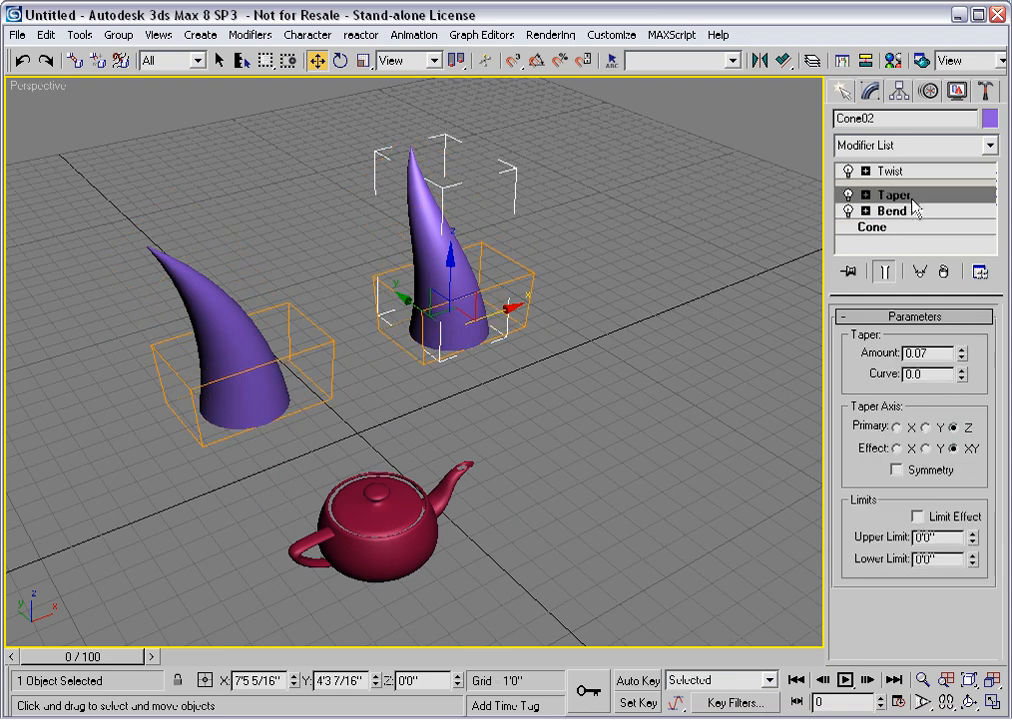
{"action": "left_click", "coordinate": [919, 280]}
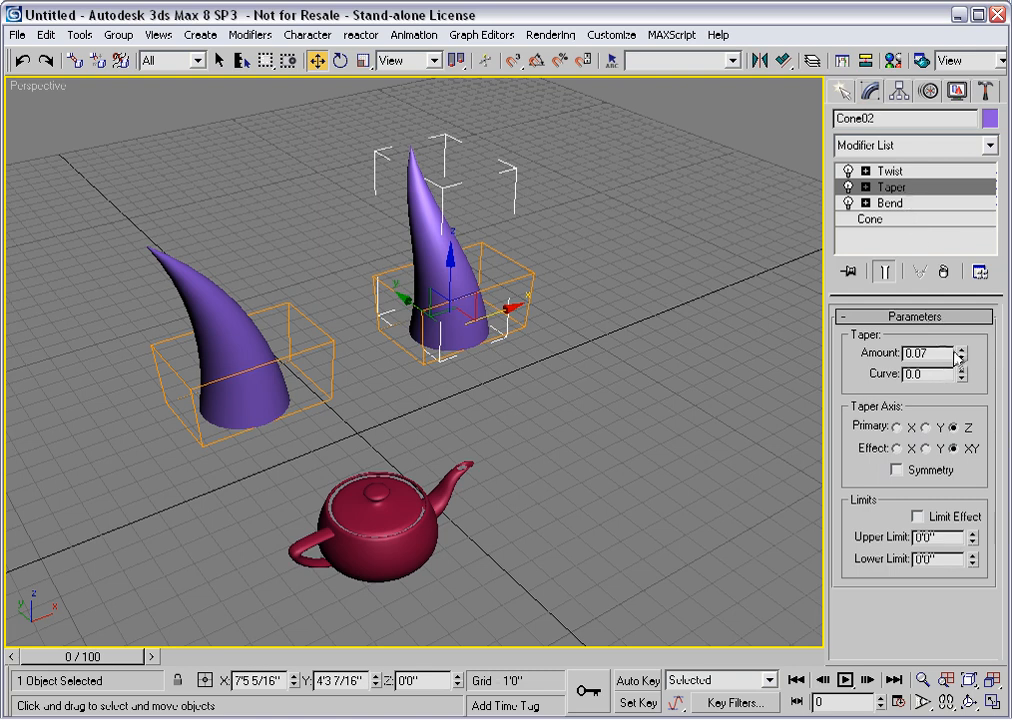
{"action": "left_click_drag", "start_coordinate": [963, 357], "coordinate": [959, 300]}
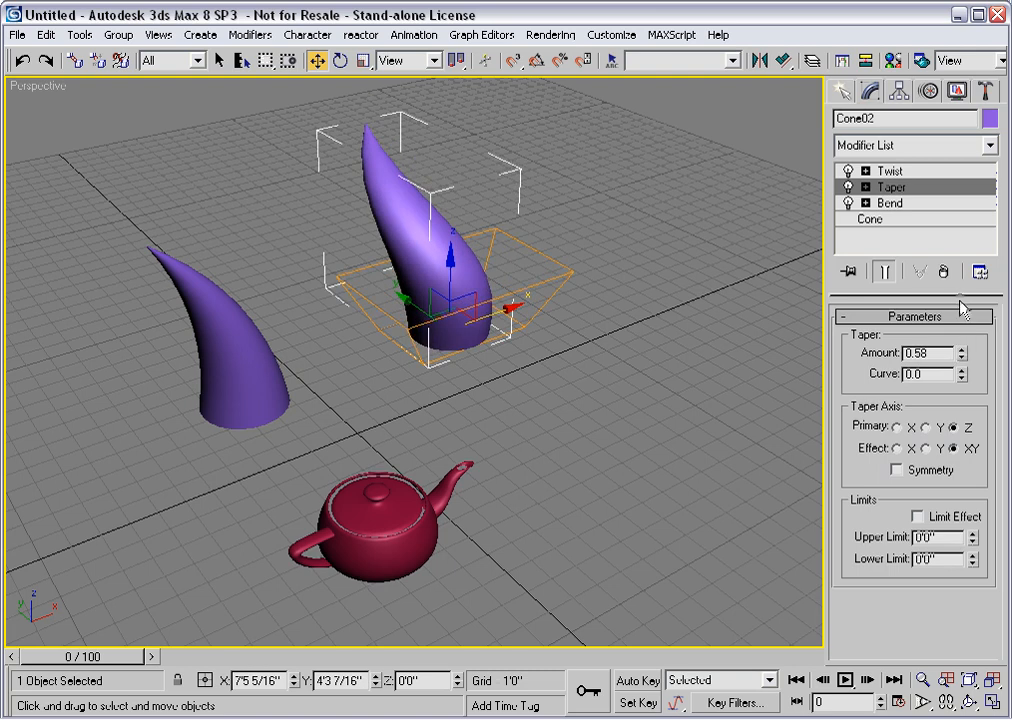